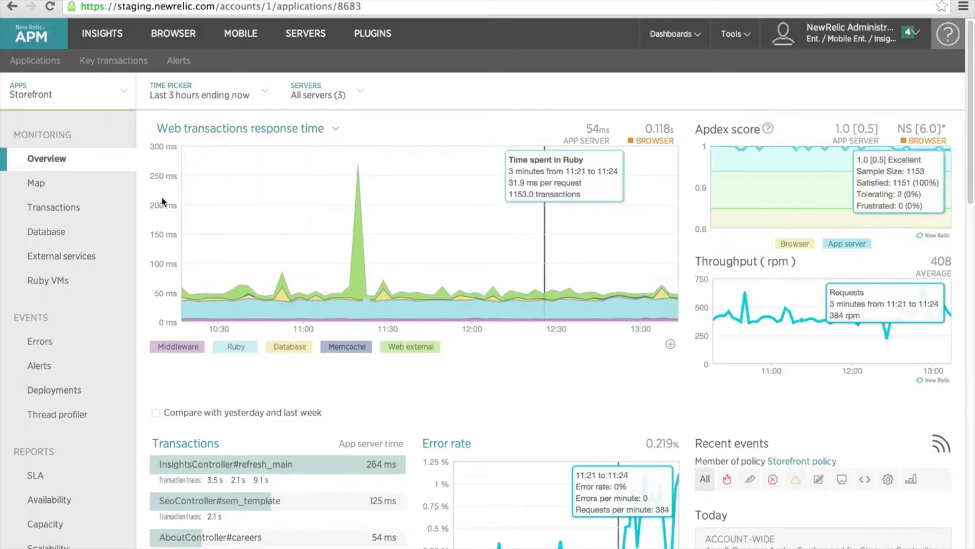
Open the SignupsController#new transaction of the Storefront application and go to its key transaction page.
left_click(71, 207)
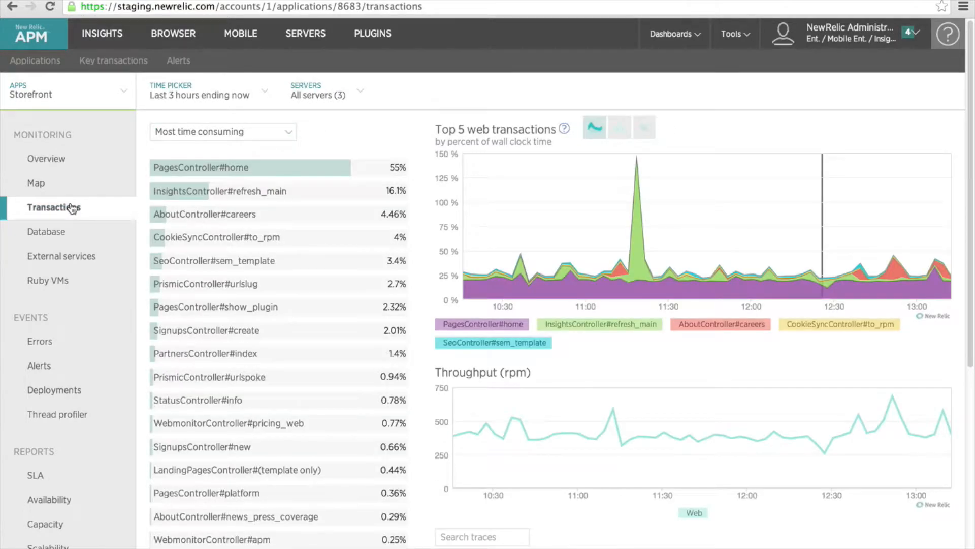
left_click(241, 455)
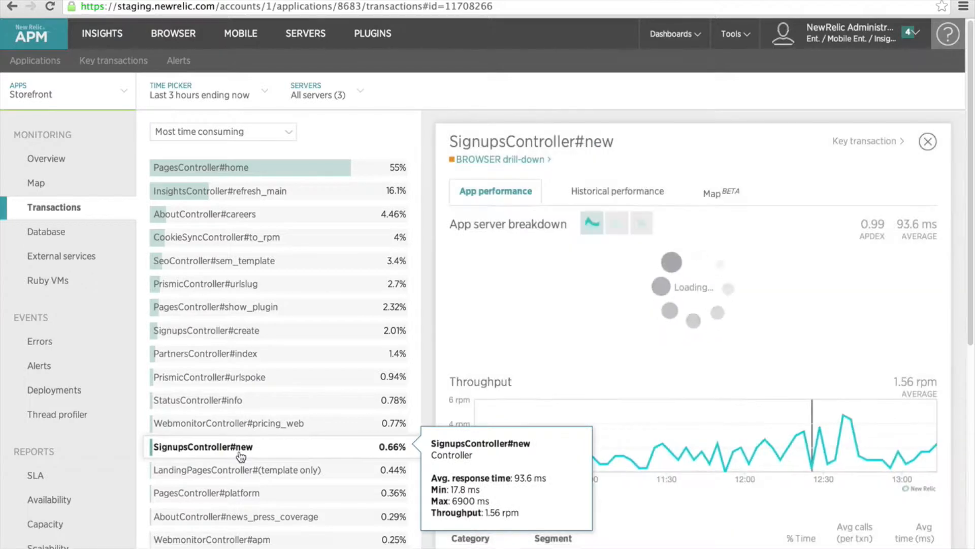
left_click(858, 146)
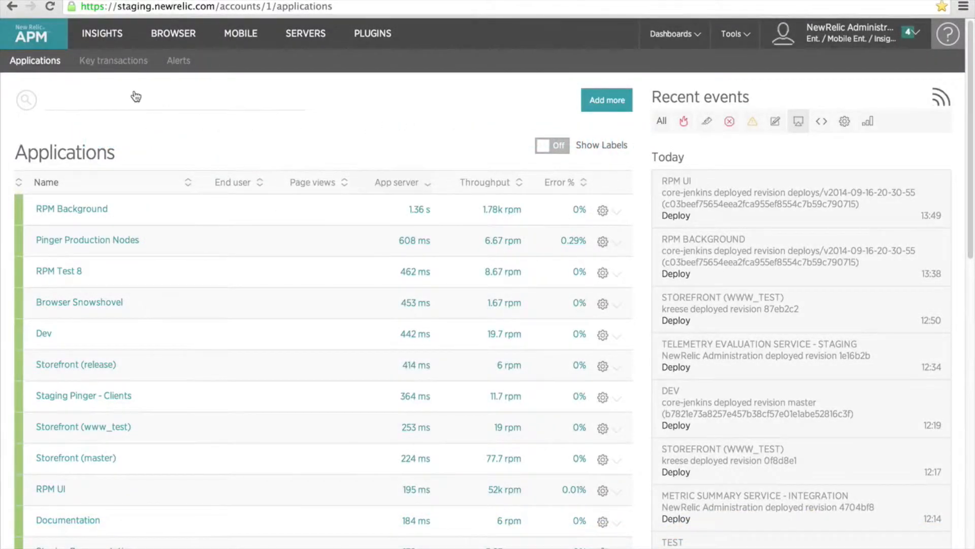
Track Storefront's PagesController#home as a new key transaction under that same name, and view the new key transaction.
left_click(114, 61)
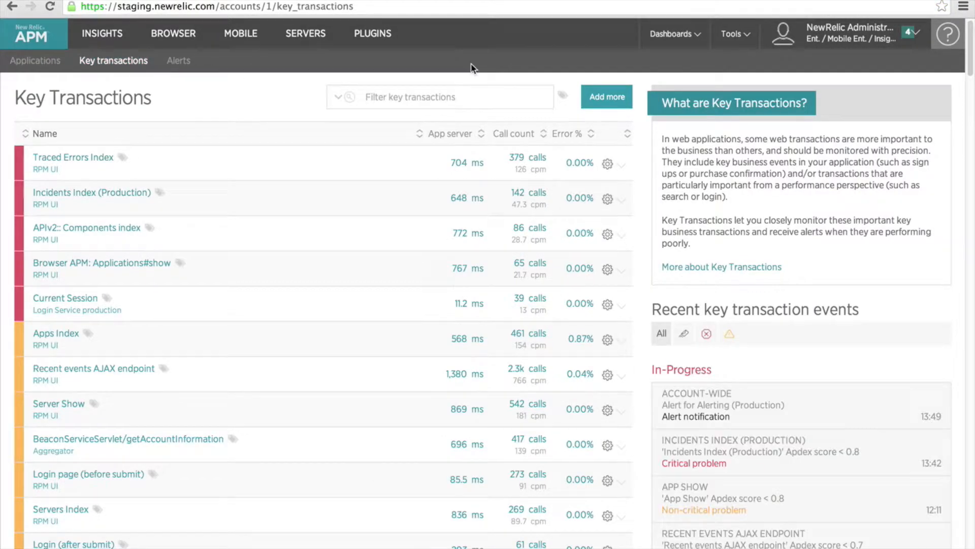
left_click(610, 99)
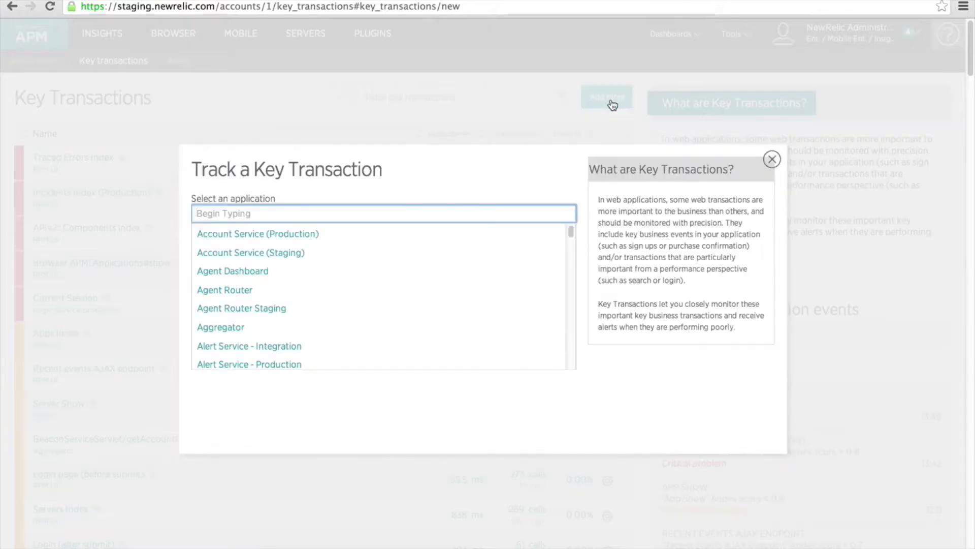
type("S")
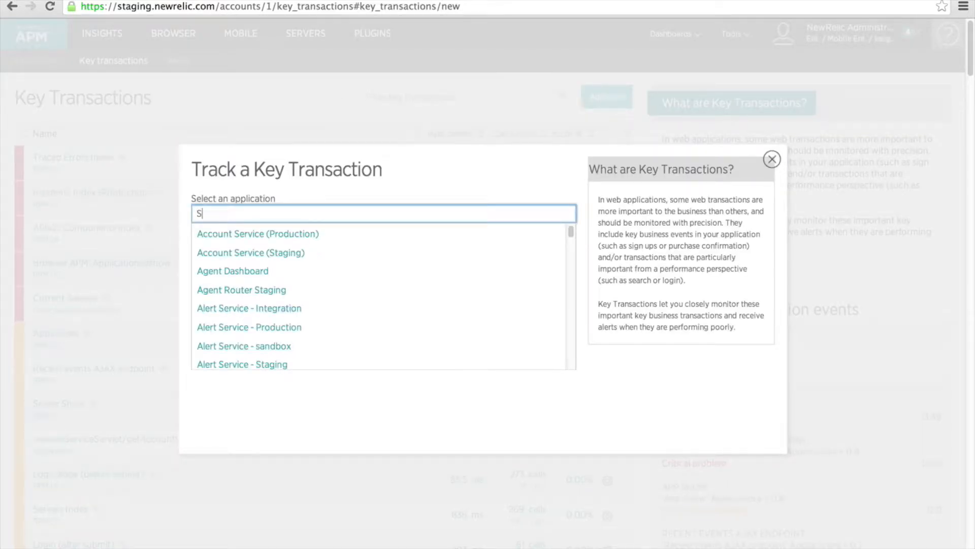
type("tore")
left_click(228, 232)
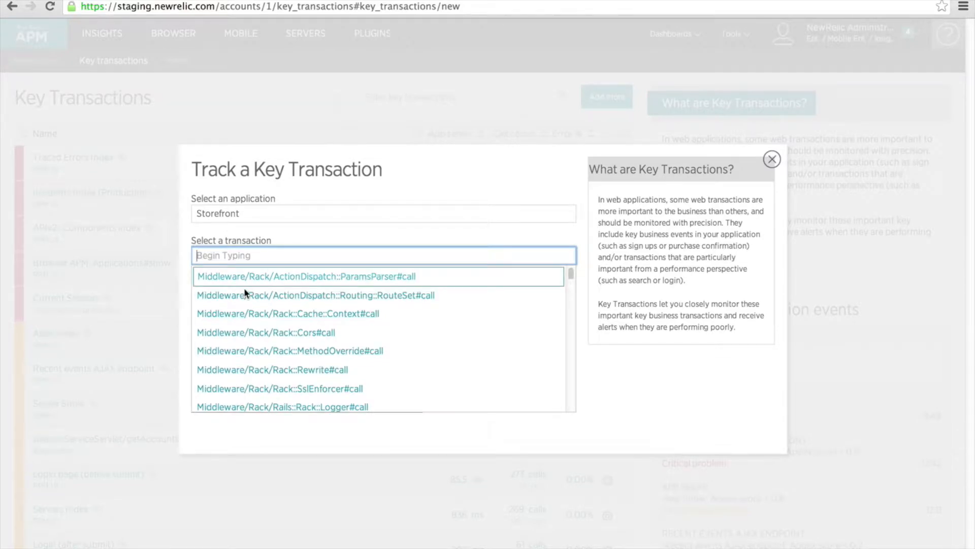
type("Page")
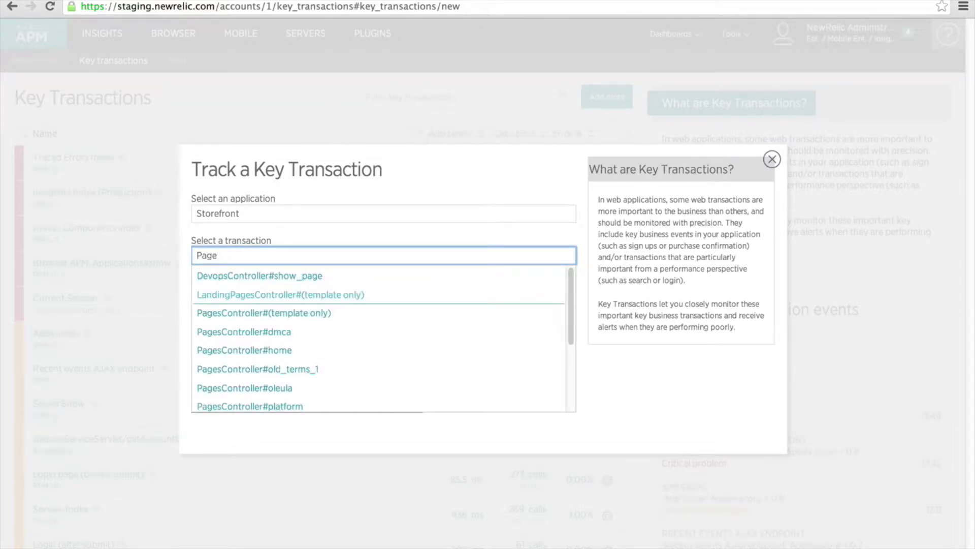
left_click(256, 350)
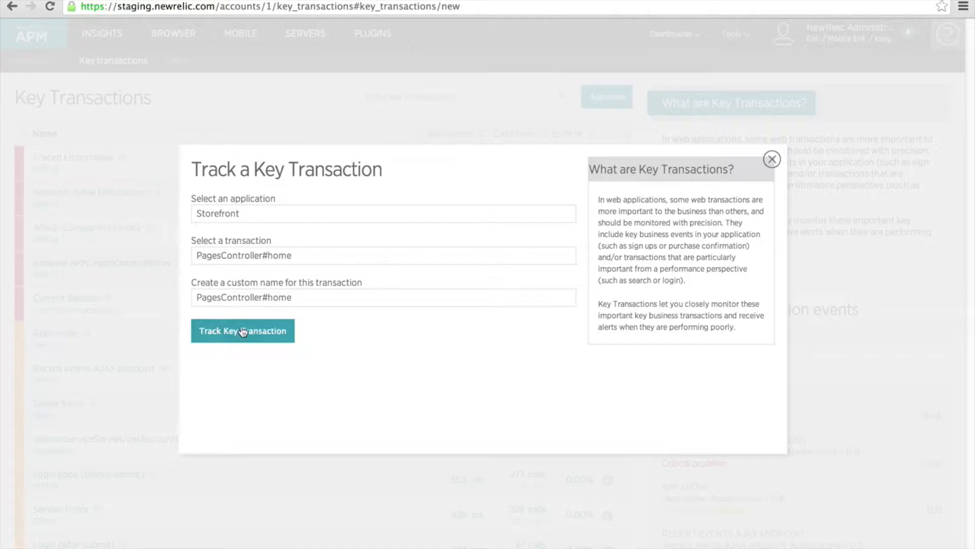
left_click(243, 331)
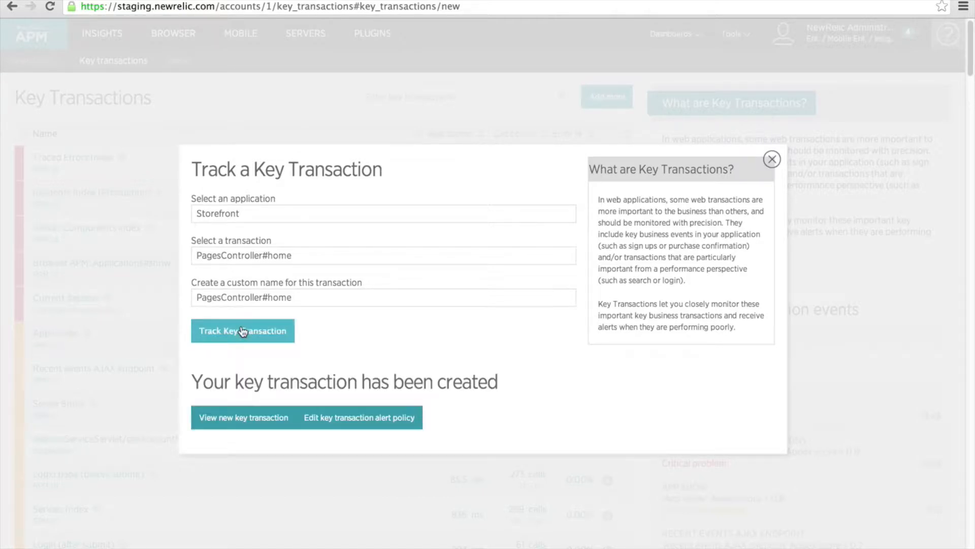
left_click(232, 418)
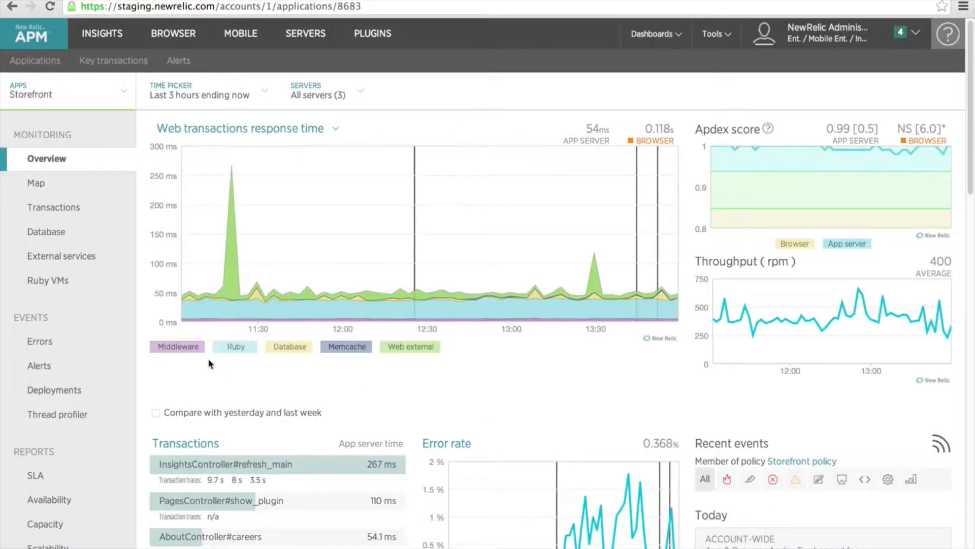
Track PagesController#show_plugin from Storefront's transactions as a key transaction, keeping its suggested name, and view it.
left_click(61, 211)
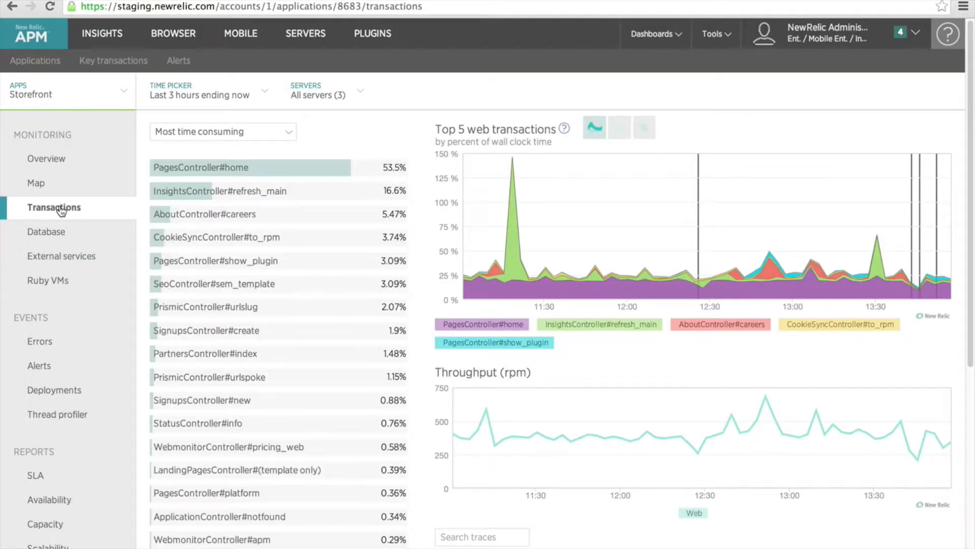
left_click(231, 262)
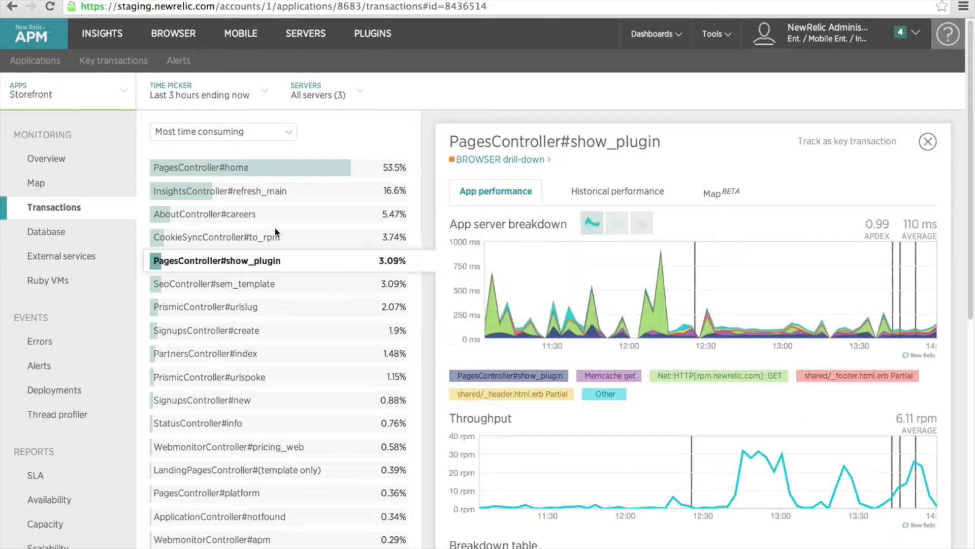
left_click(839, 145)
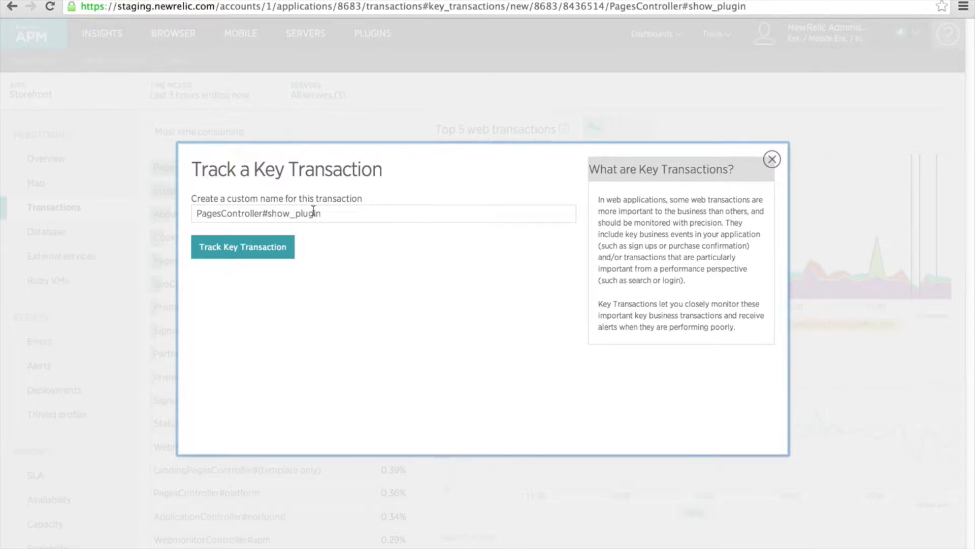
left_click(248, 253)
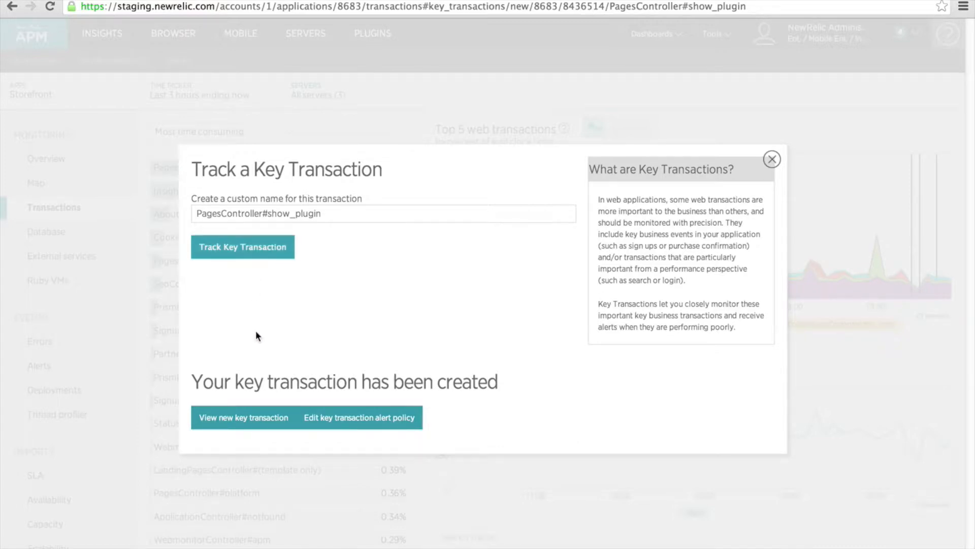
left_click(252, 424)
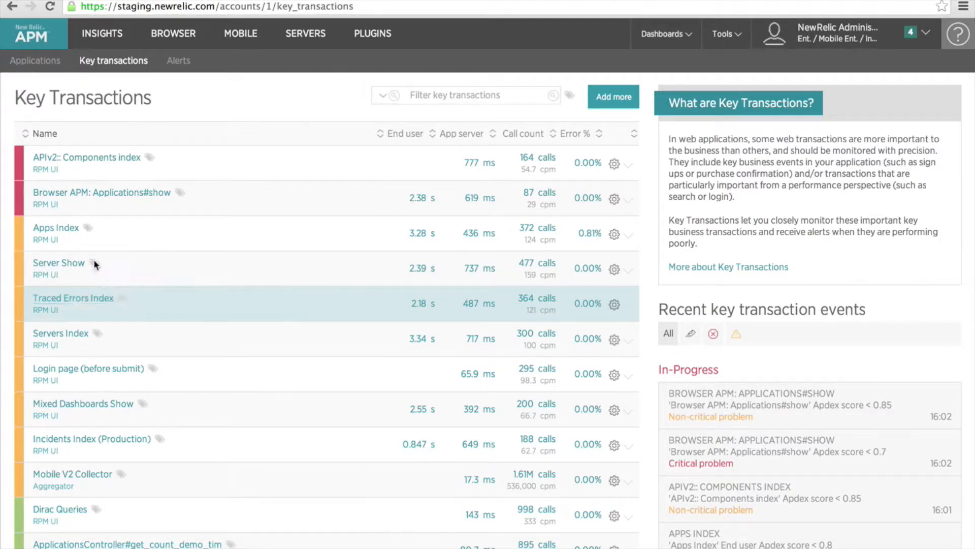
Filter the key transactions list for "Apps" and clear the filter text.
left_click(433, 93)
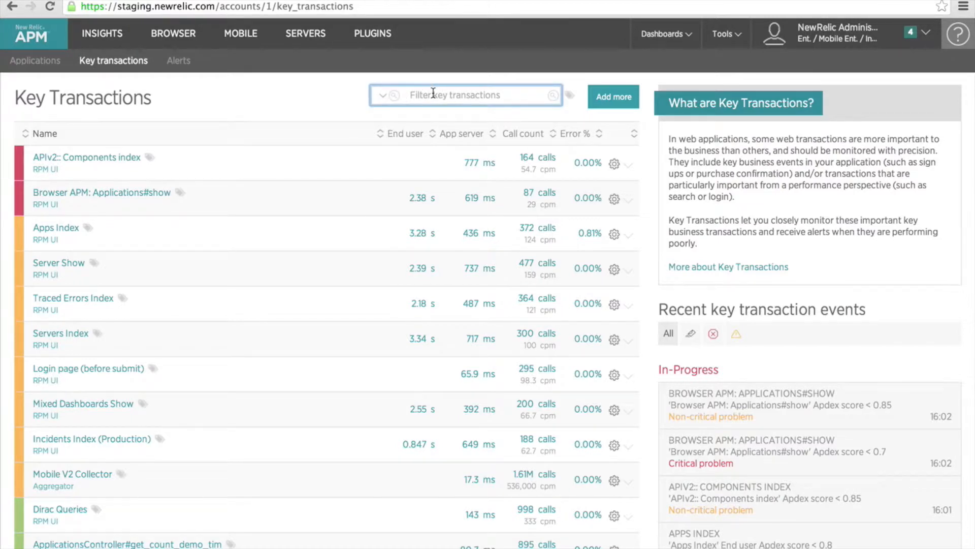
type("Apps")
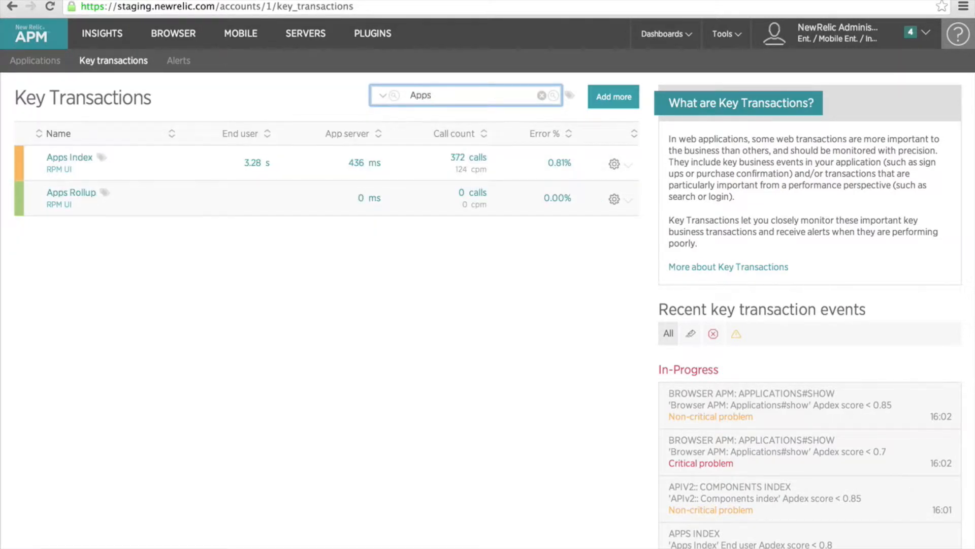
key("BackSpace")
key("BackSpace")
key("BackSpace")
key("BackSpace")
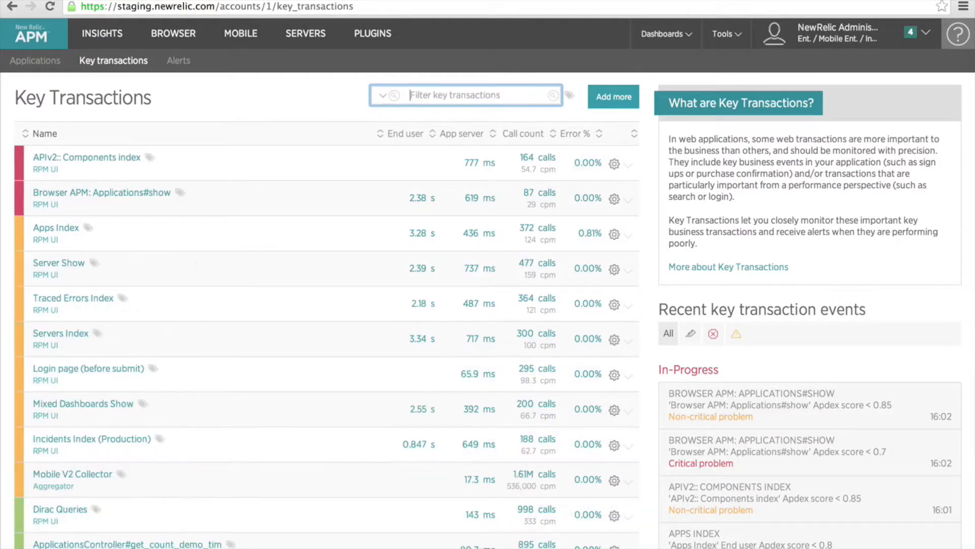
Filter the key transactions list by app name for "Login".
left_click(382, 95)
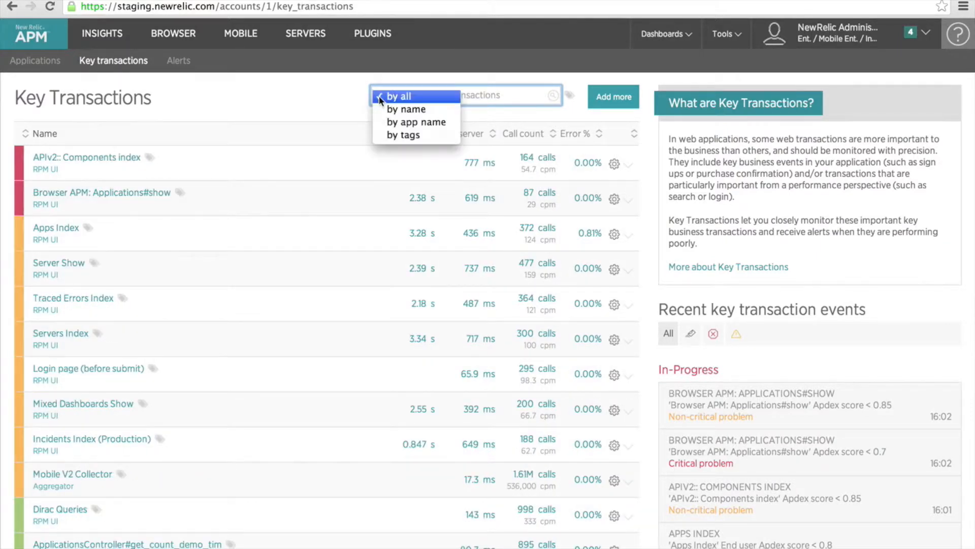
left_click(382, 122)
type("Login")
left_click(321, 96)
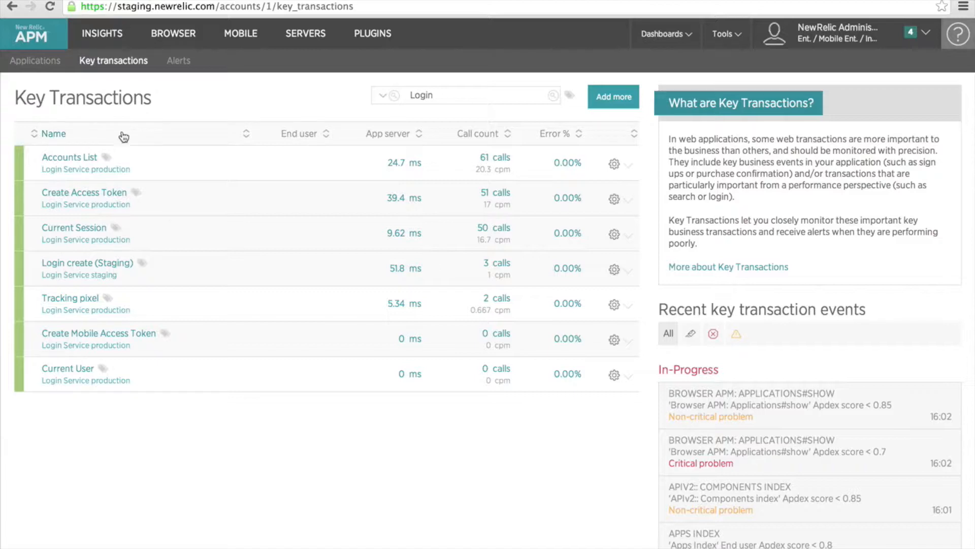
Add the existing tag Auth to the Accounts List key transaction and close its tag editor.
left_click(107, 159)
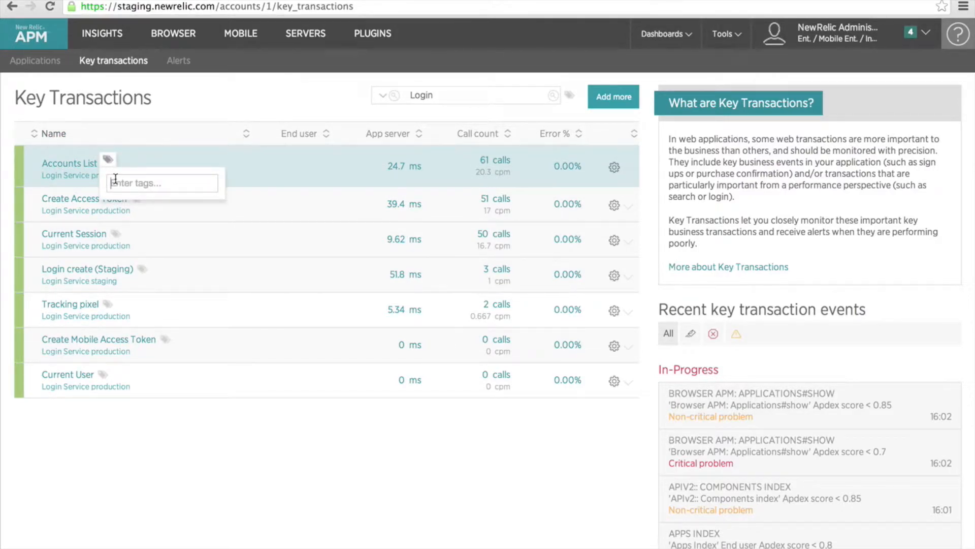
type("Au")
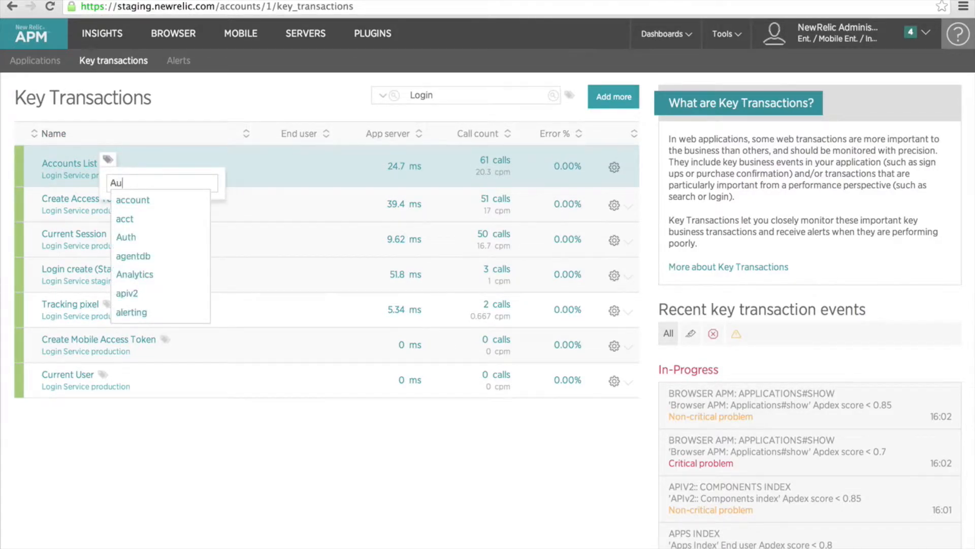
type("th")
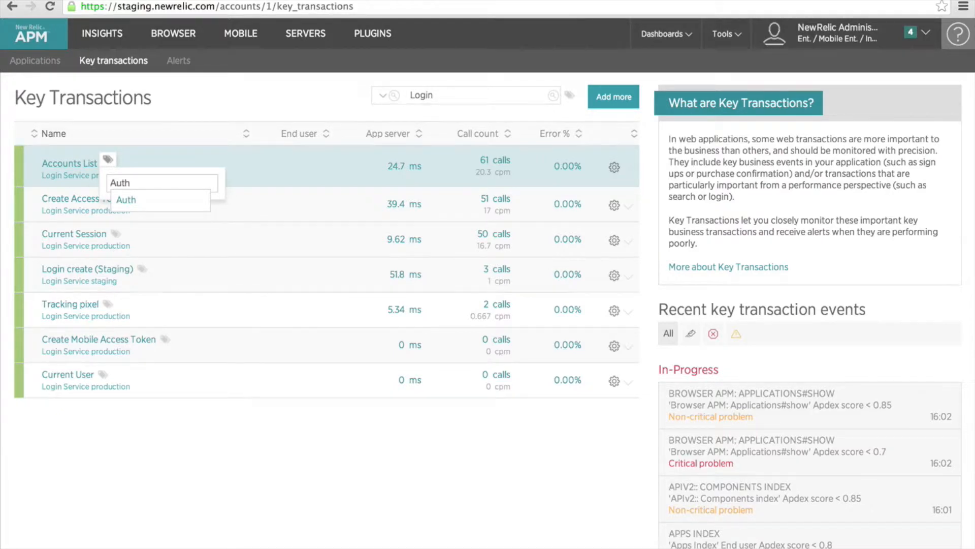
key("Return")
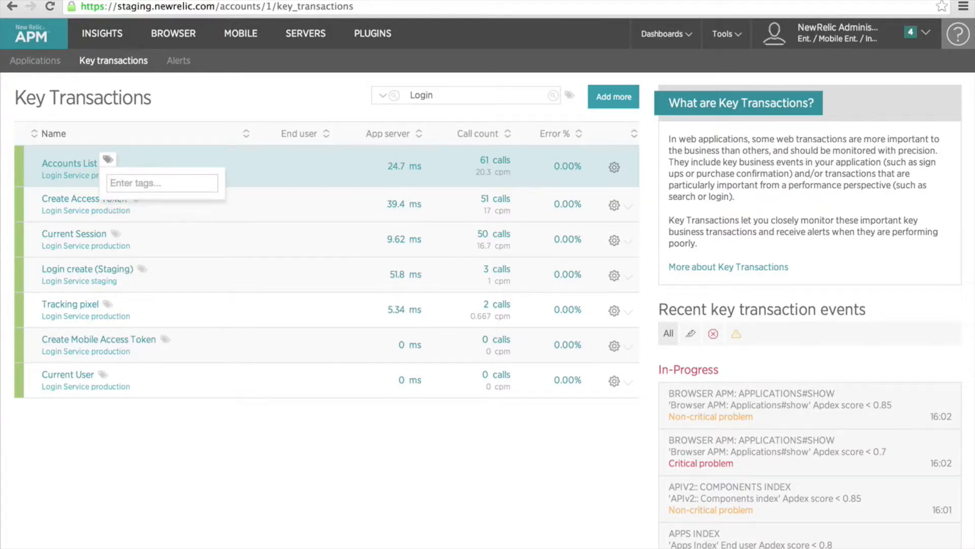
left_click(303, 96)
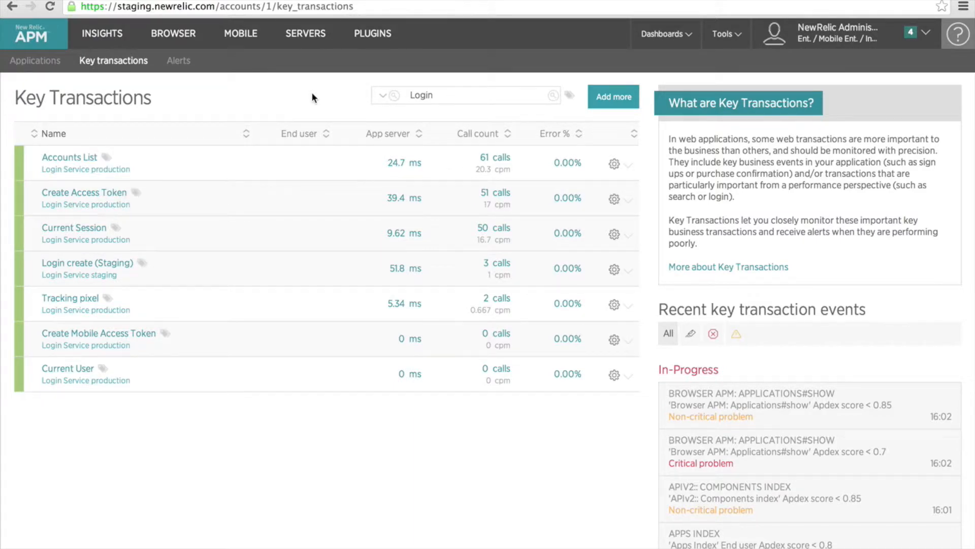
Enter the tag Auth for all visible key transactions in the filtered list.
left_click(571, 97)
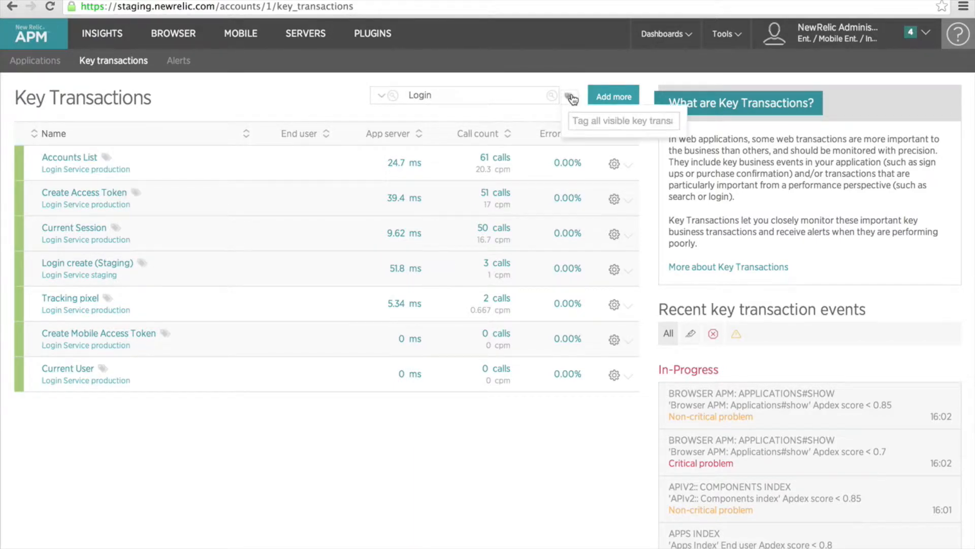
left_click(574, 121)
type("Auth")
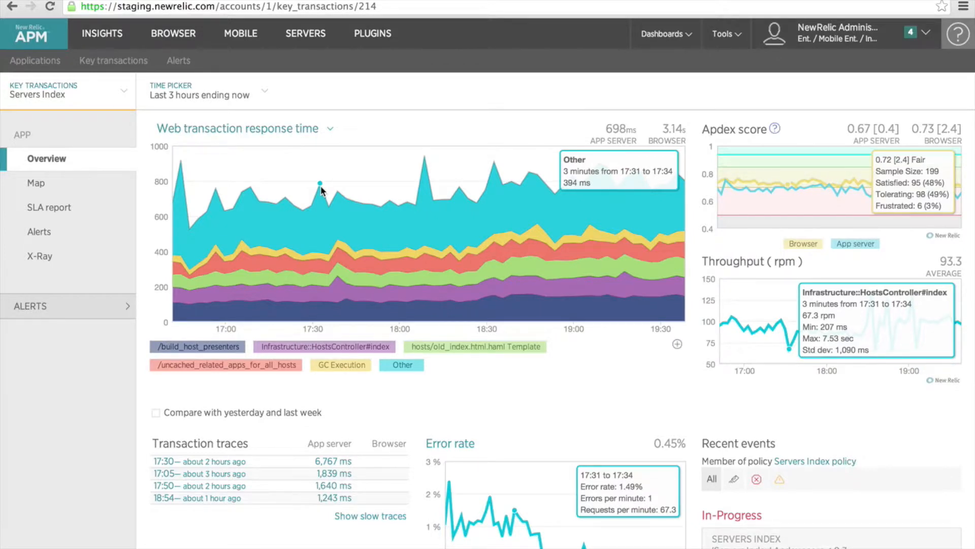
Hide and restore the GC Execution and Other series in the Servers Index web transaction response time chart.
left_click(340, 365)
left_click(402, 364)
left_click(401, 364)
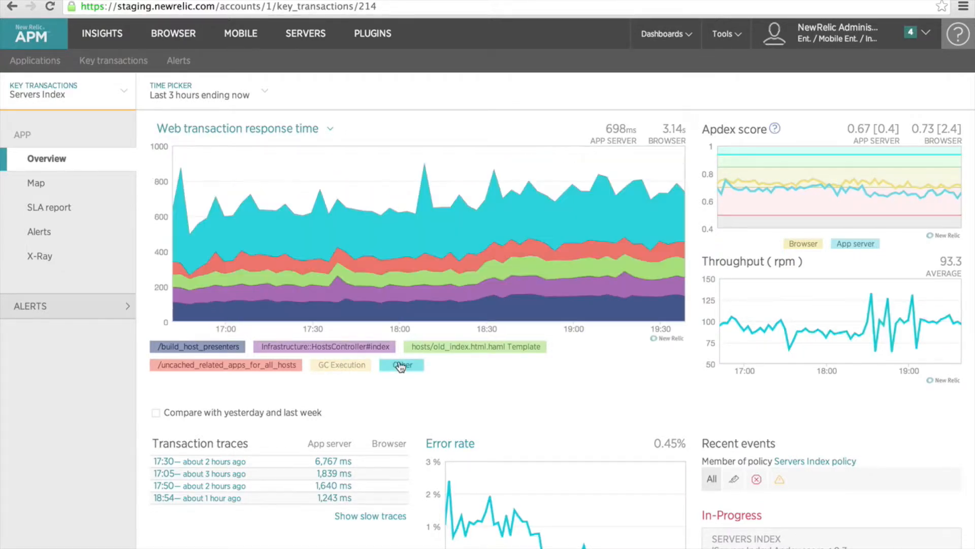
left_click(352, 366)
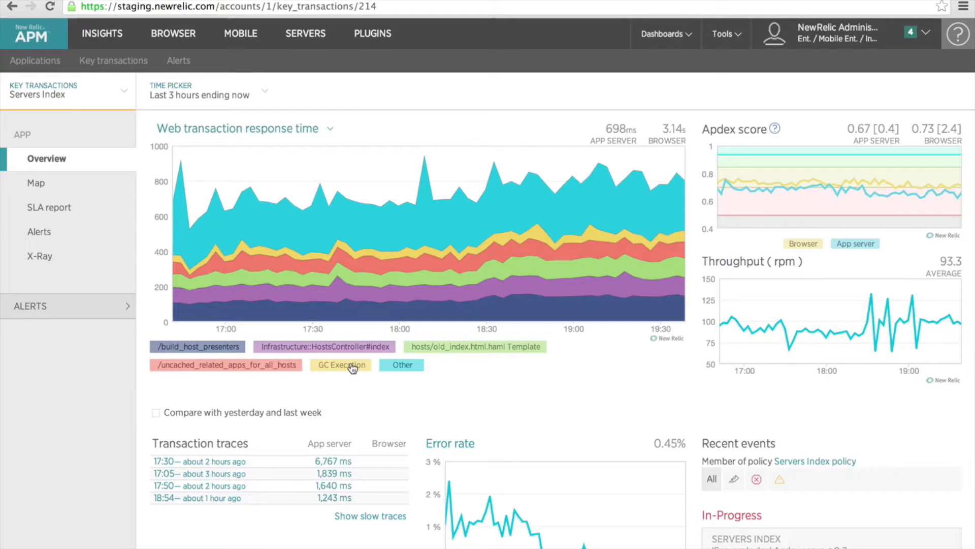
Switch the Servers Index response time chart to the web transactions histogram, then to another web chart view.
left_click(329, 131)
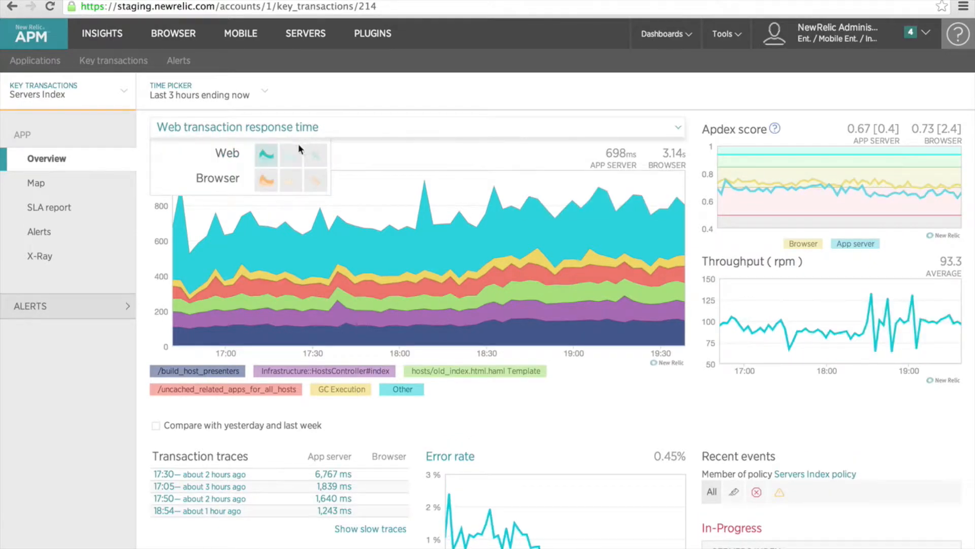
left_click(291, 156)
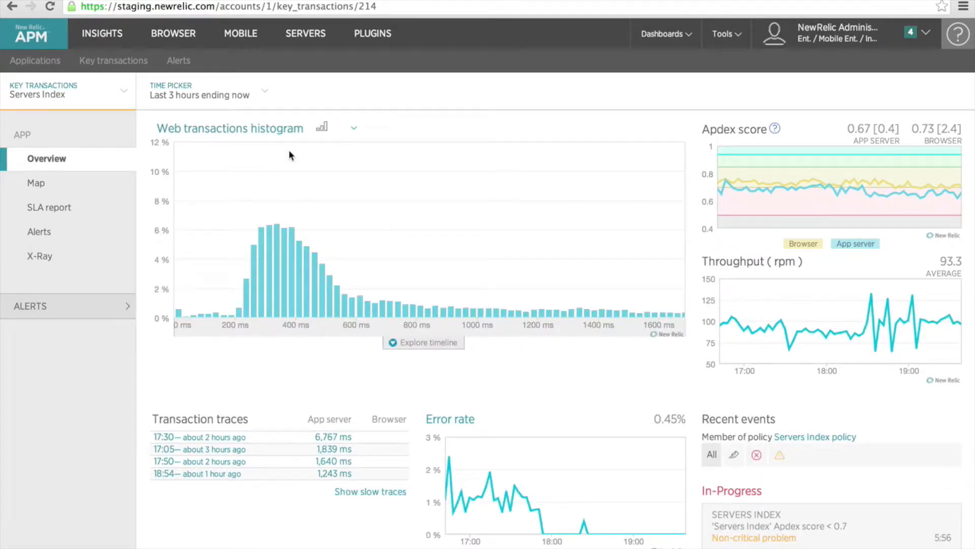
left_click(351, 129)
left_click(311, 163)
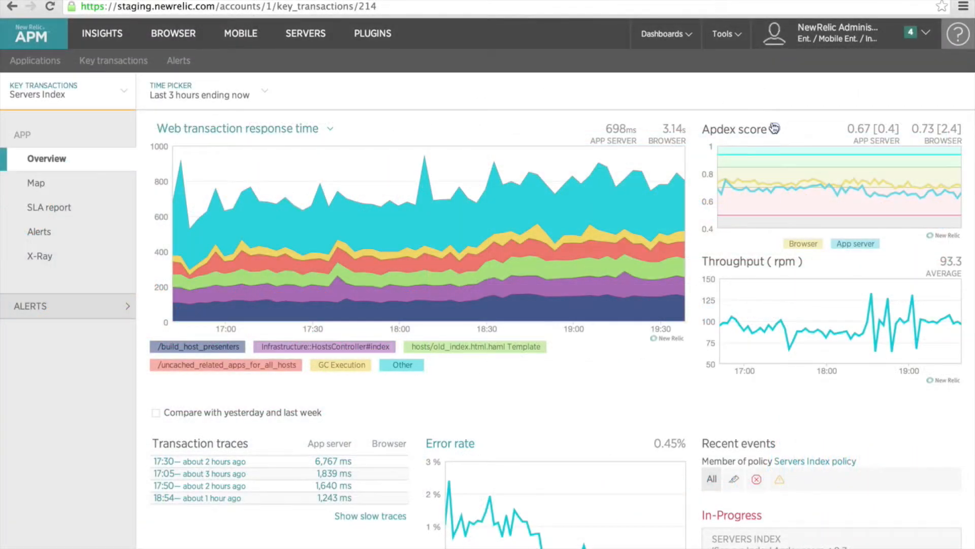
Examine the Apdex score, transaction traces and error rate on the Servers Index overview.
mouse_move(776, 131)
scroll(384, 120, "down", 3)
scroll(383, 118, "down", 1)
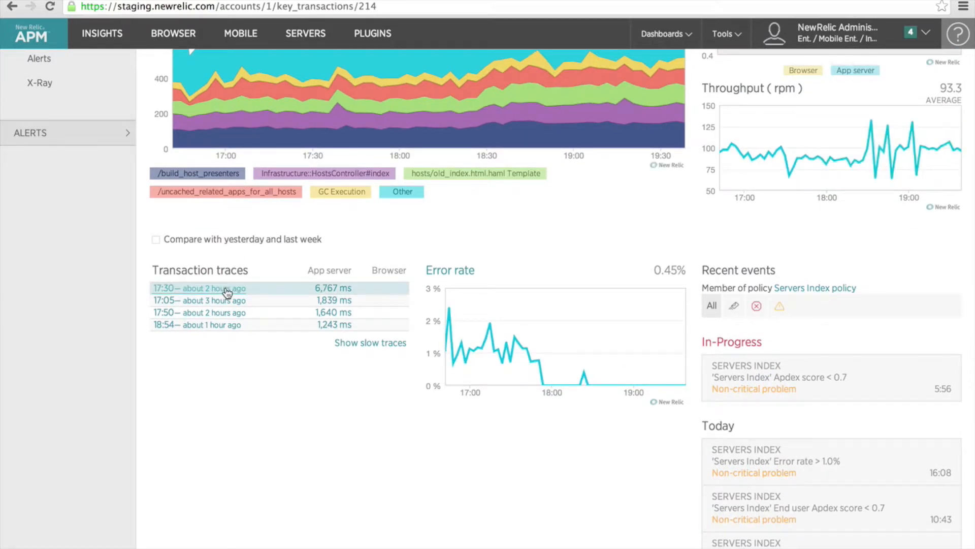
mouse_move(488, 326)
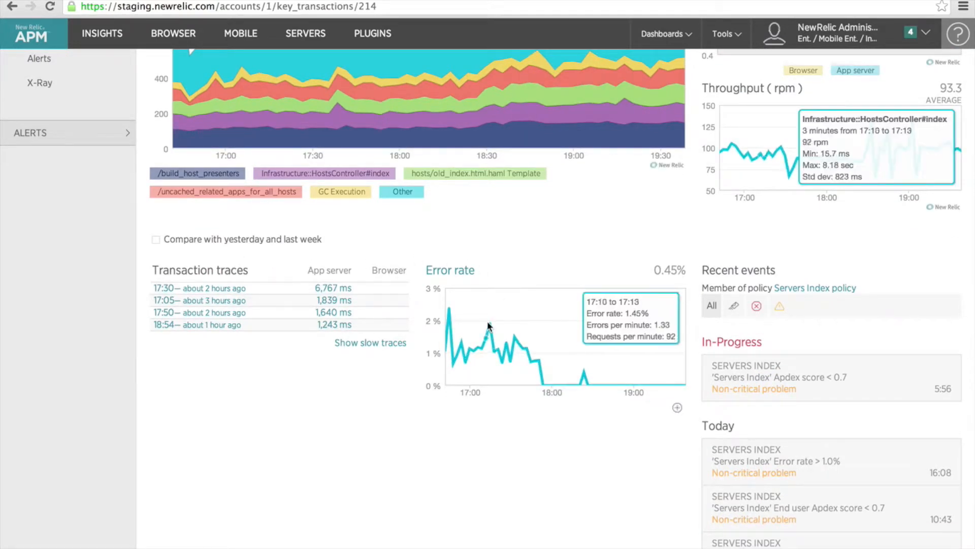
Compare the Servers Index charts with yesterday and last week, and toggle the Today series in the historical response time chart.
scroll(487, 323, "up", 4)
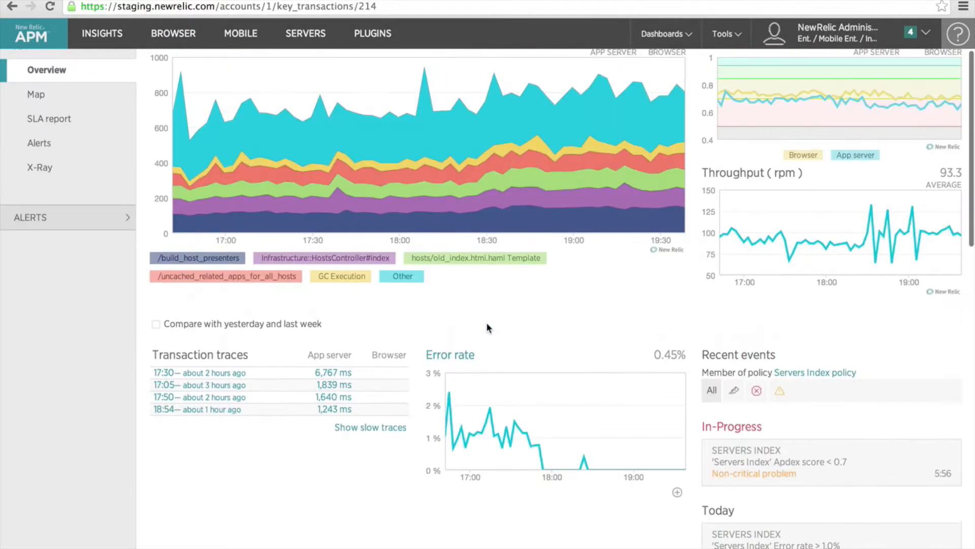
left_click(156, 413)
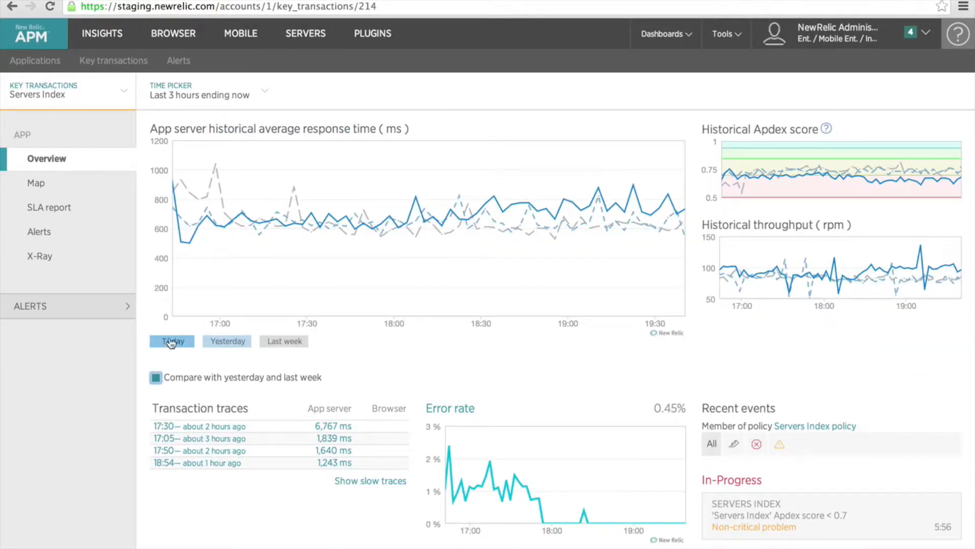
left_click(174, 342)
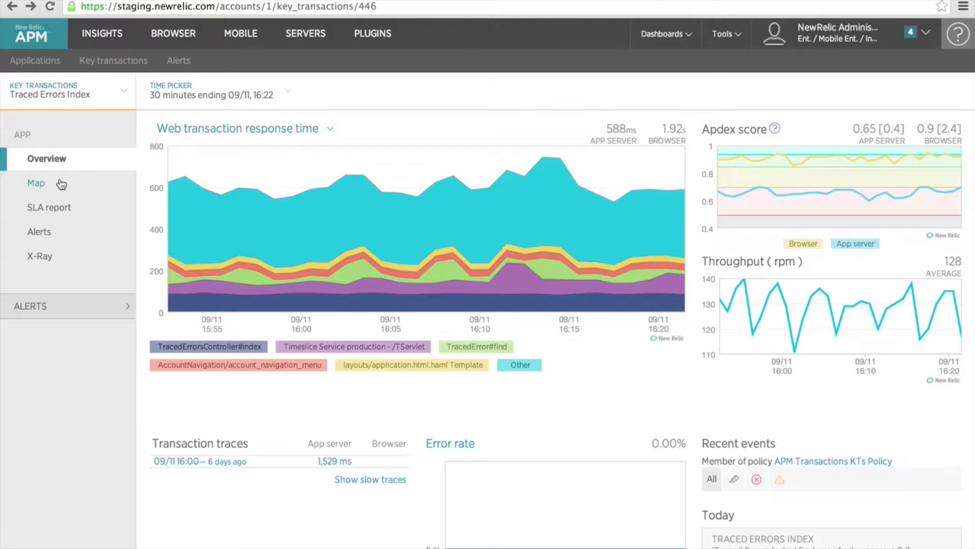
Open the Traced Errors Index transaction map and inspect the Permissions Thrift Endpoint, Login Service and Timeslice Service nodes and the call ratio.
left_click(61, 184)
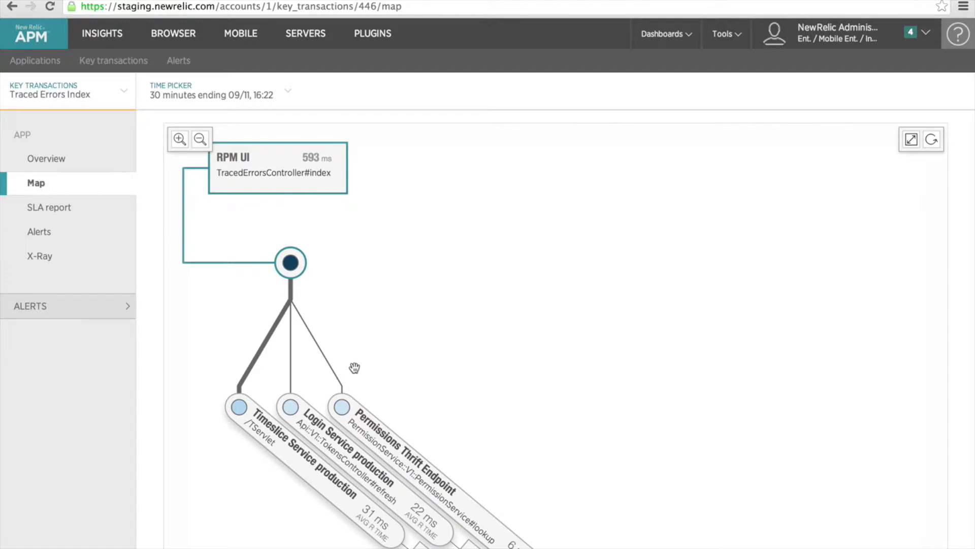
left_click(342, 408)
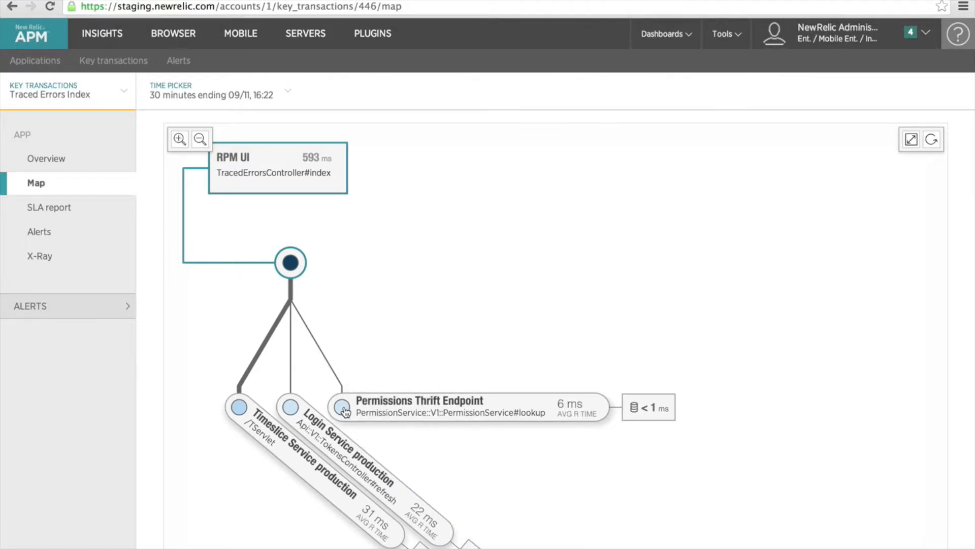
left_click(291, 408)
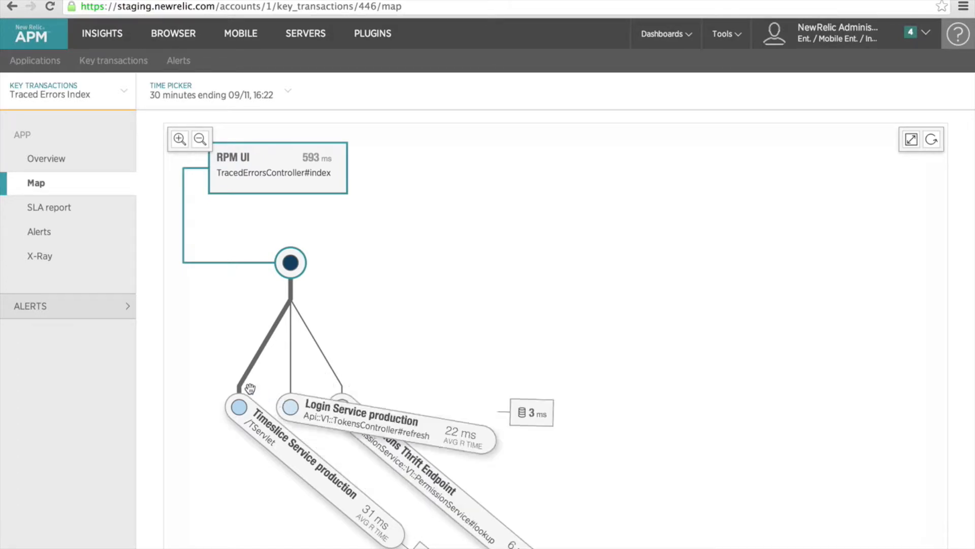
left_click(240, 409)
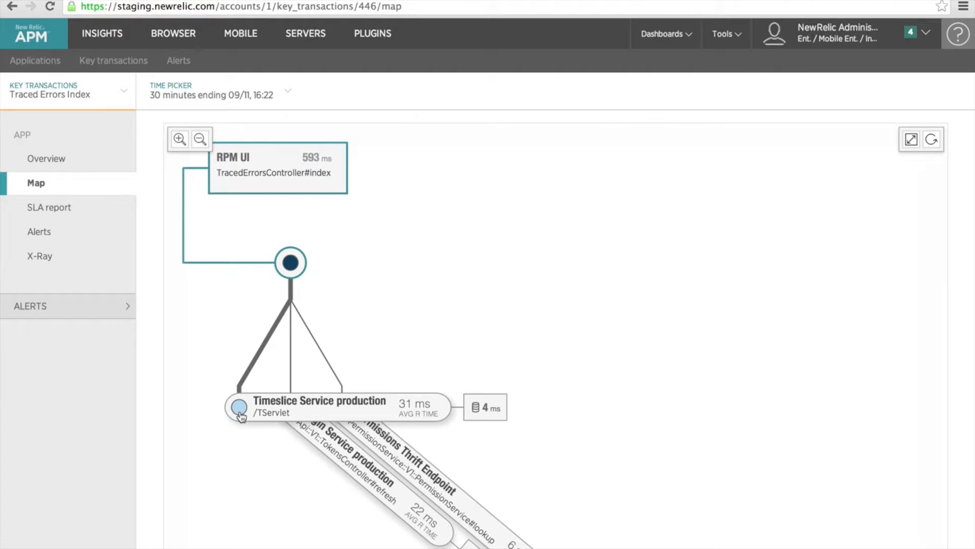
mouse_move(263, 355)
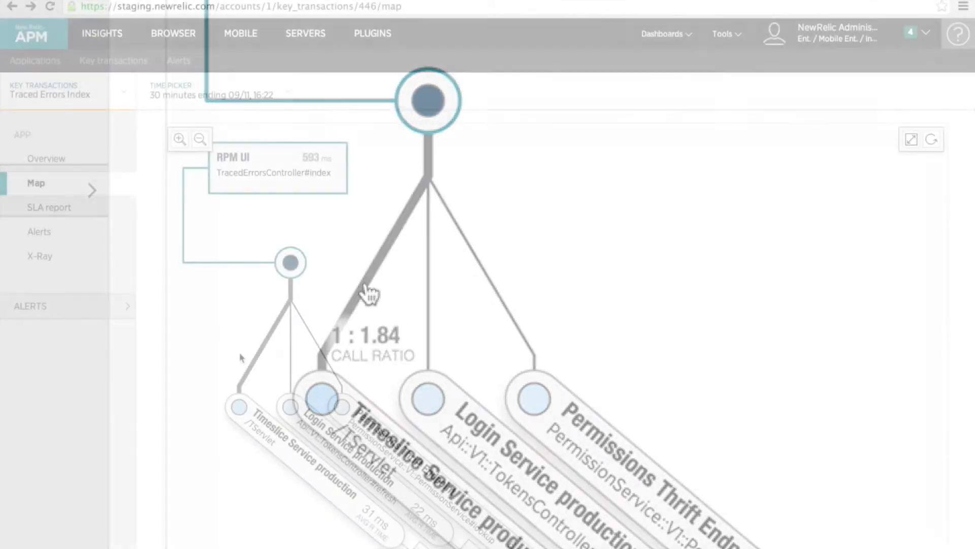
Open the Traced Errors Index SLA report, chart the end user Load time trend, and collapse the Application server section.
left_click(77, 207)
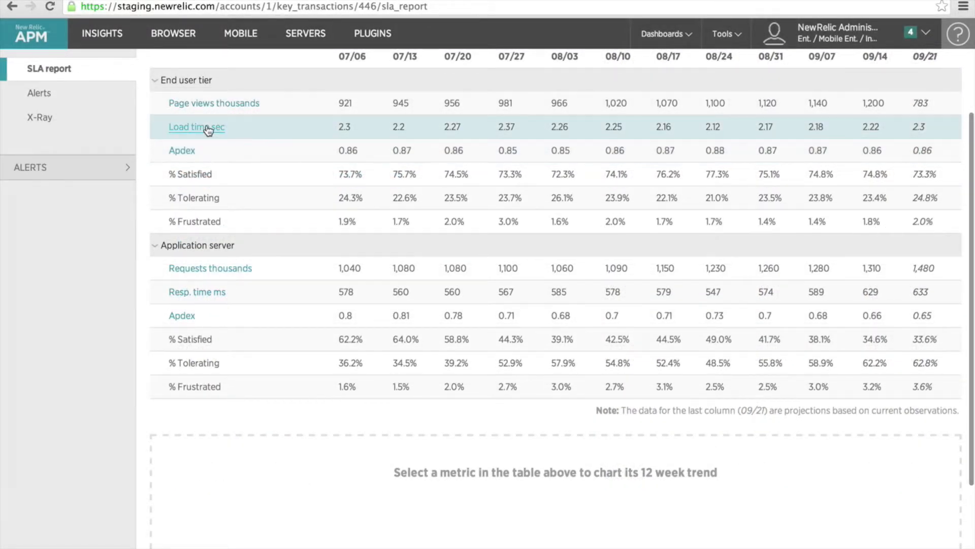
left_click(208, 128)
left_click(155, 283)
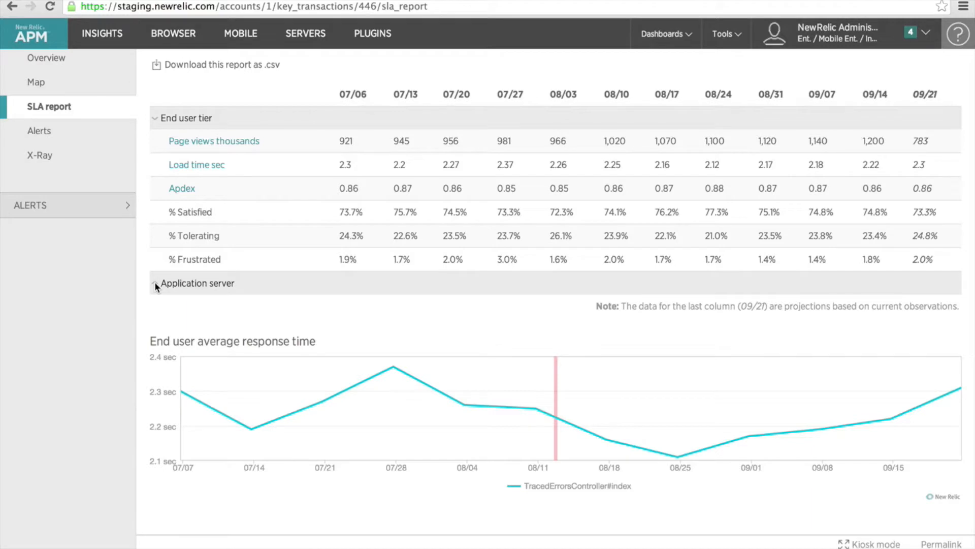
Download the weekly SLA report for Traced Errors Index as a .csv file.
scroll(155, 282, "down", 2)
scroll(154, 281, "up", 6)
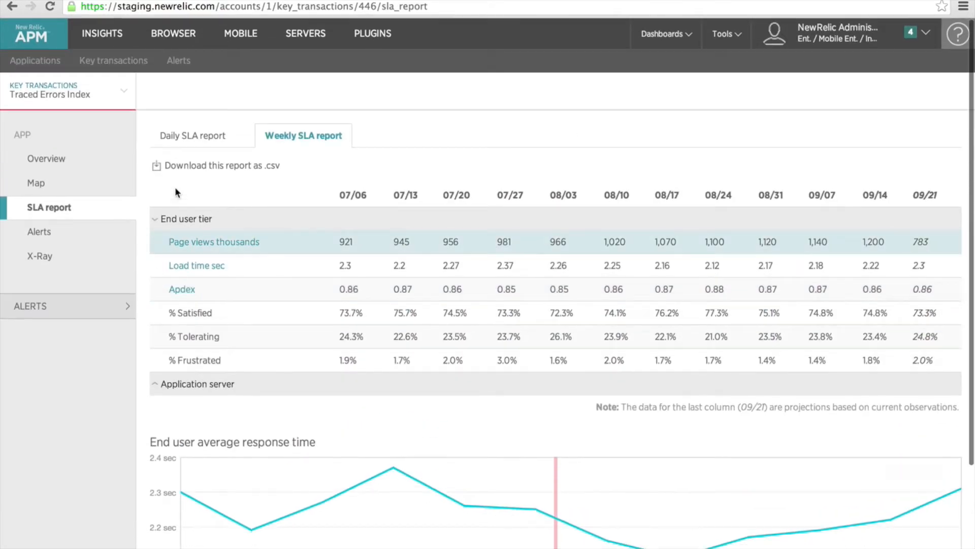
left_click(184, 165)
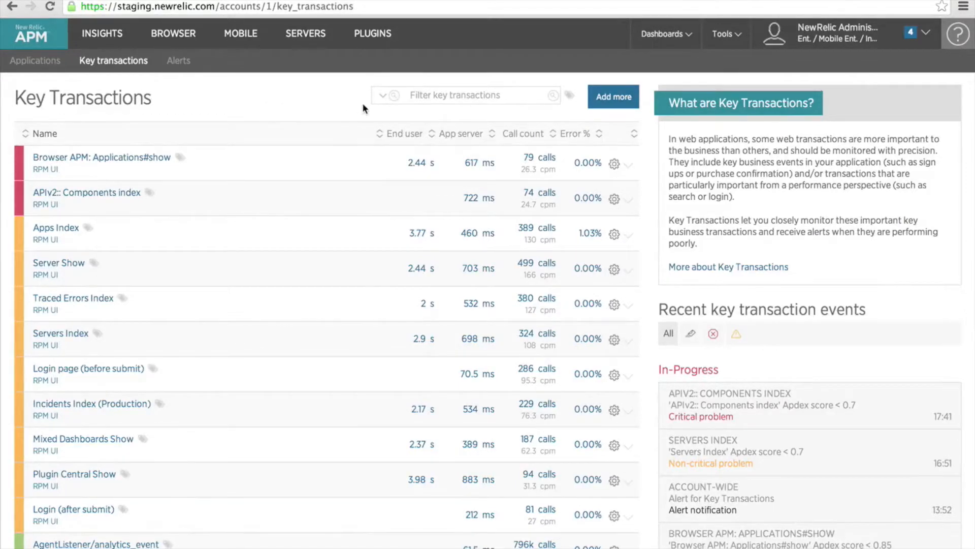
Set the App Apdex T of the APIv2:: Components index key transaction to 0.4 seconds.
left_click(626, 199)
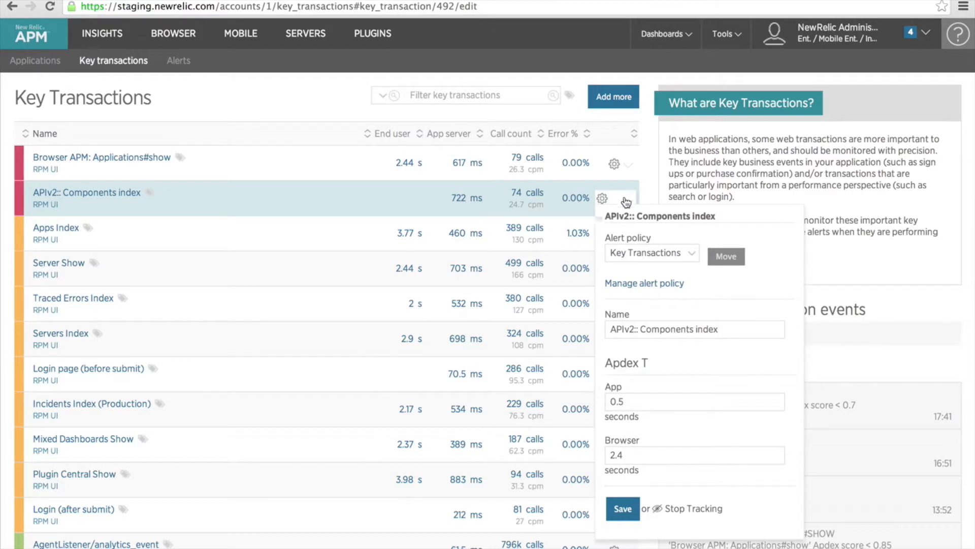
left_click(637, 405)
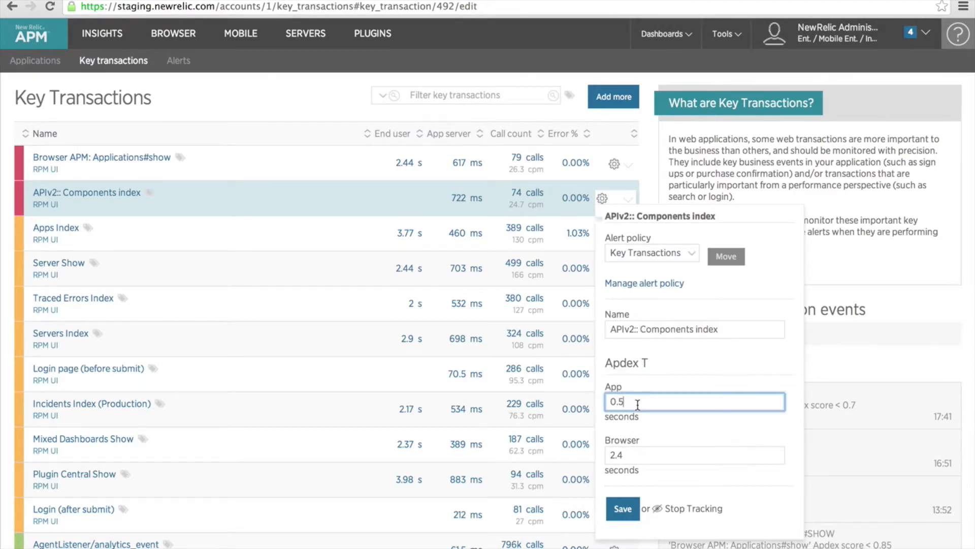
key("BackSpace")
type("4")
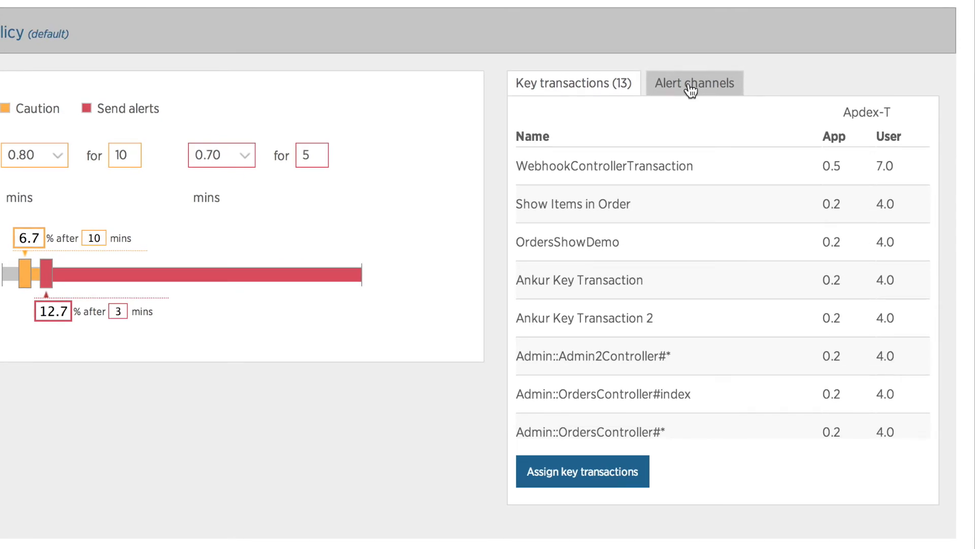
View the Internal Tools and Key transaction channels groups, and open channel selection for the default Key Transaction policy.
left_click(691, 89)
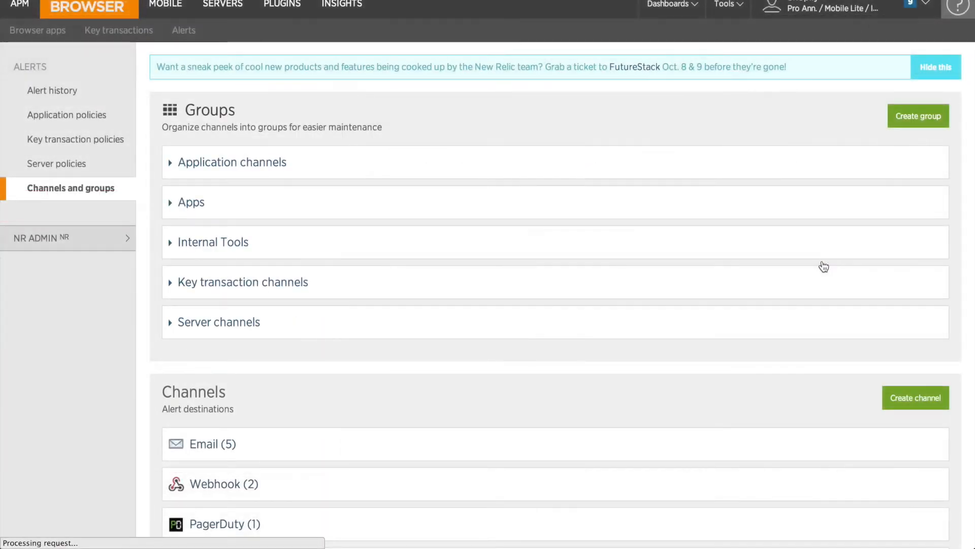
left_click(171, 244)
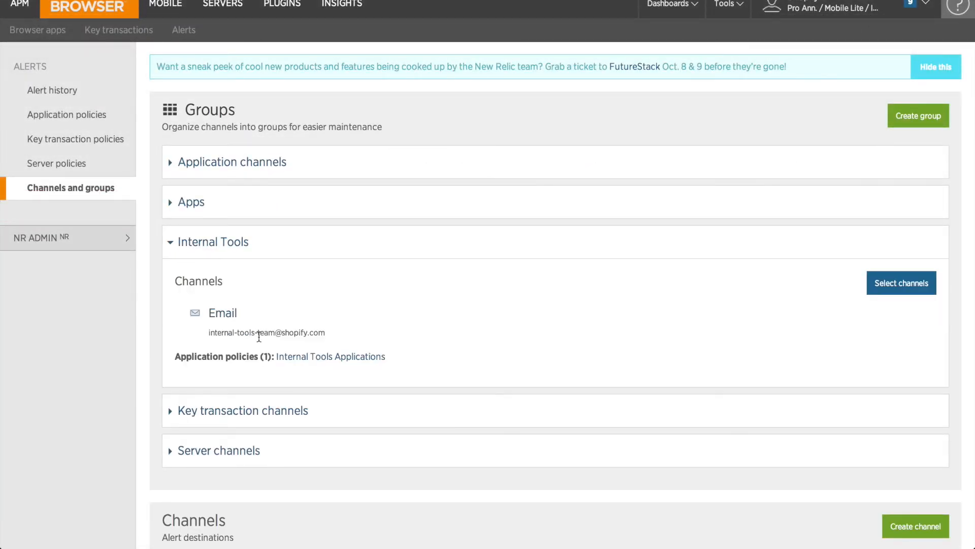
left_click(172, 410)
scroll(172, 407, "down", 3)
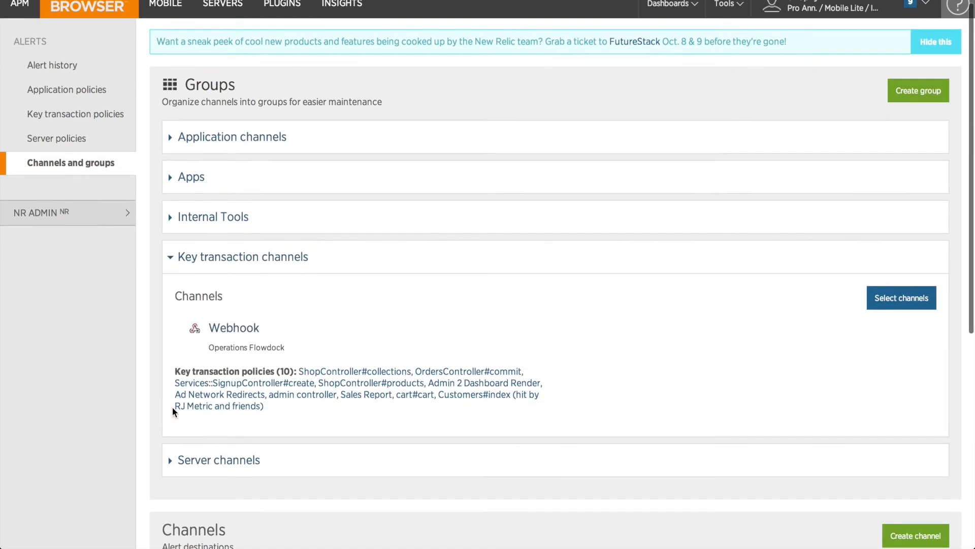
scroll(172, 411, "down", 1)
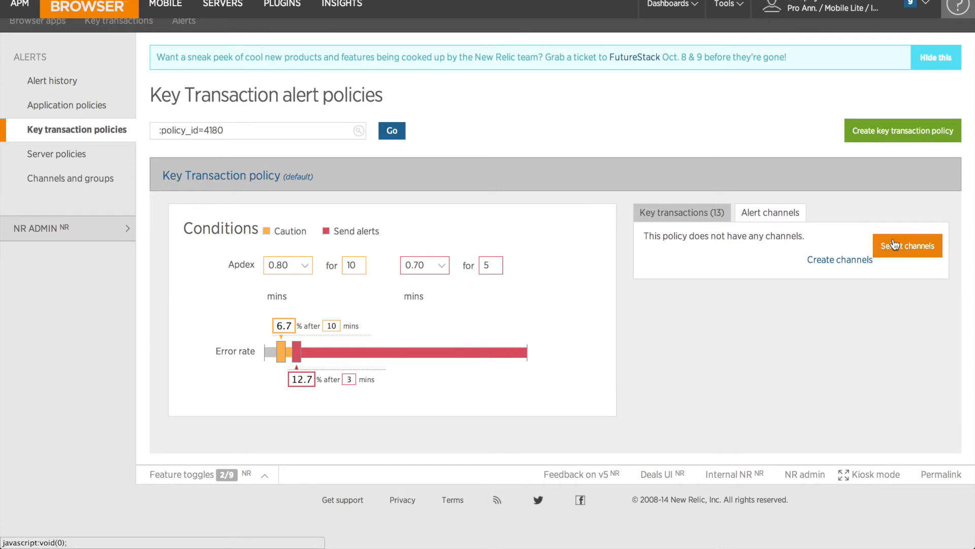
left_click(902, 249)
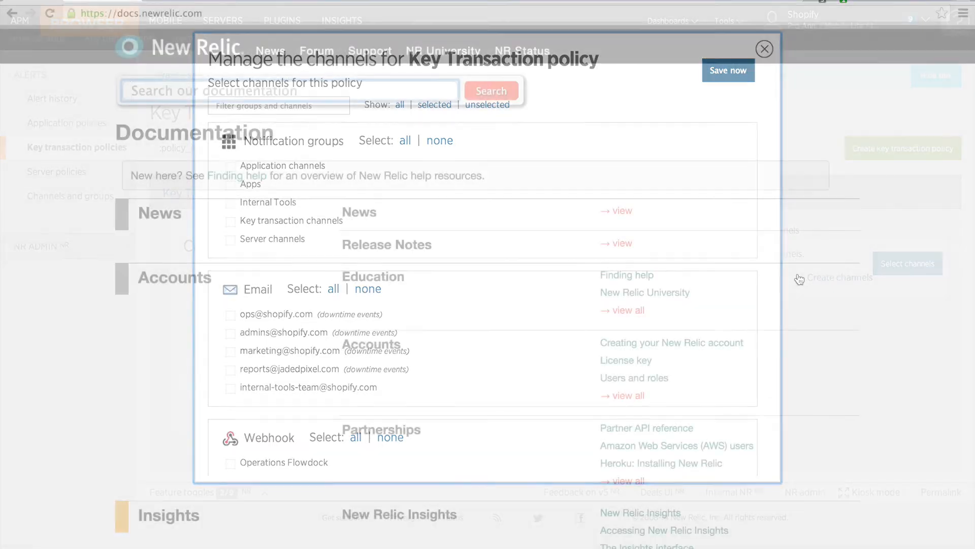
Search the New Relic documentation for APM Alerts.
type("APM Alerts")
key("Return")
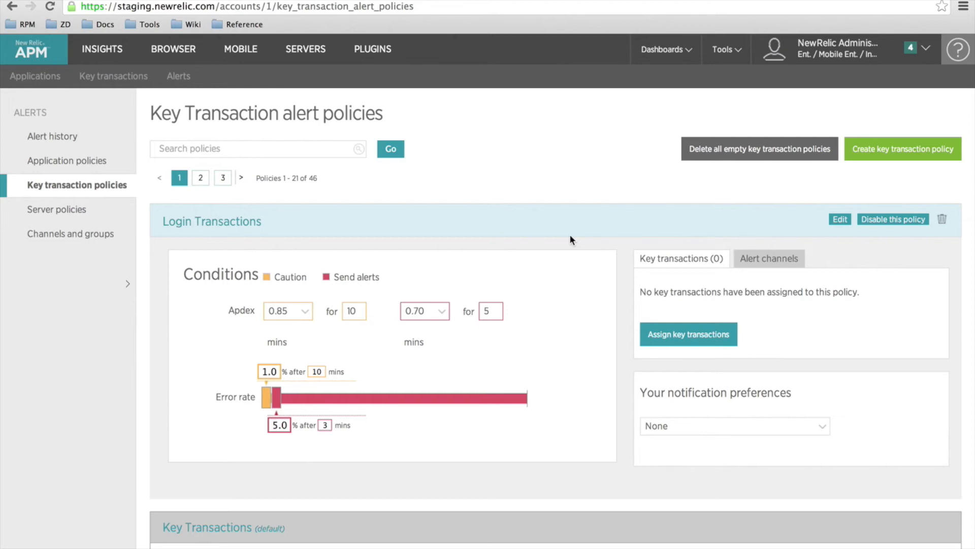
Assign all key transactions matching Login to the Login Transactions alert policy.
left_click(680, 333)
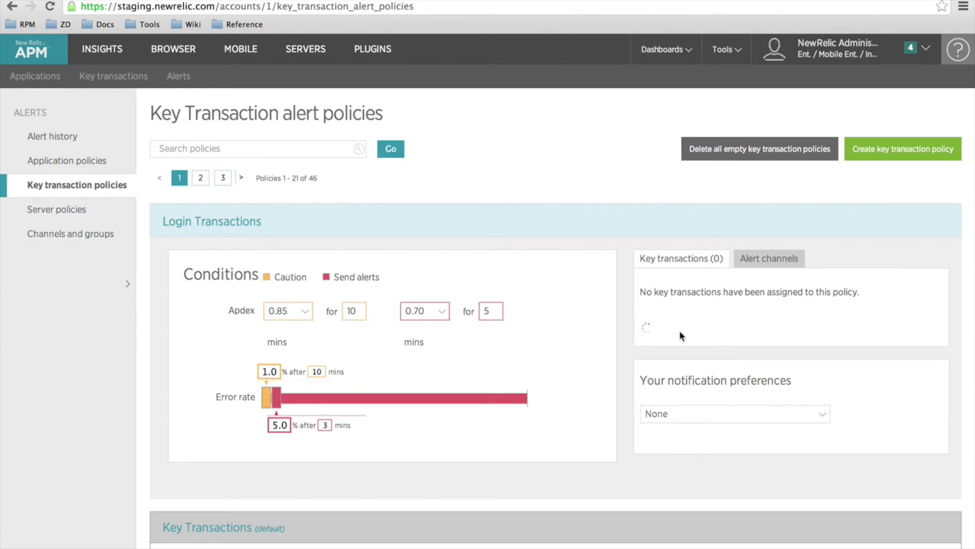
left_click(395, 145)
type("Login")
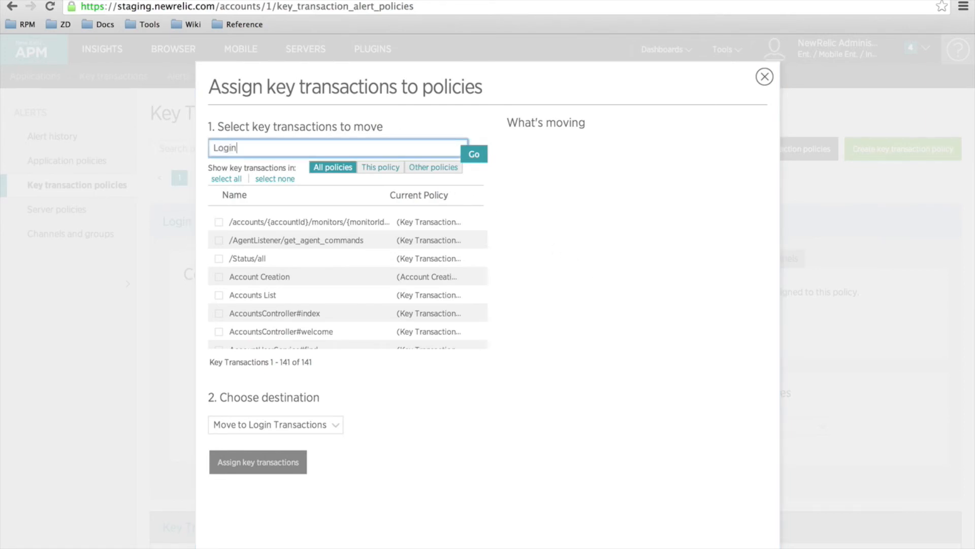
left_click(478, 152)
left_click(227, 178)
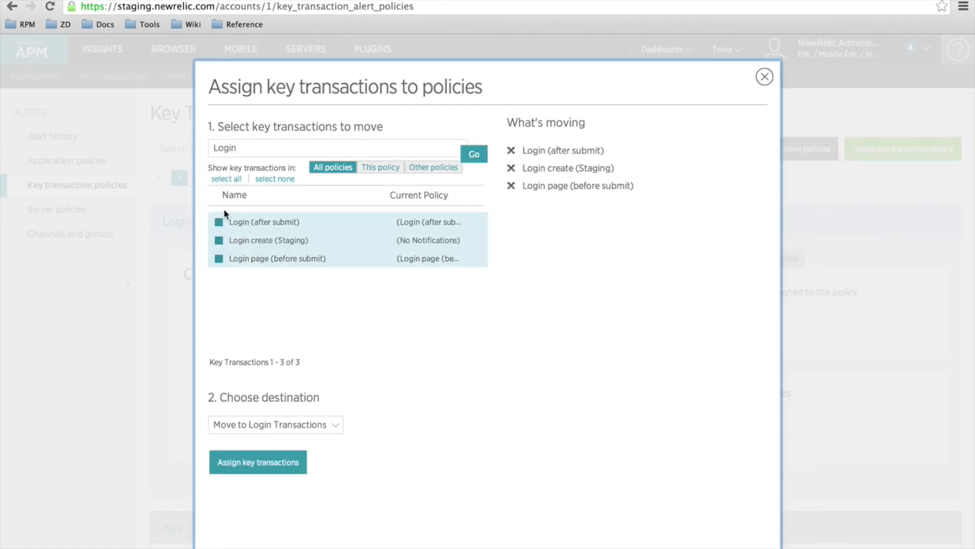
left_click(262, 463)
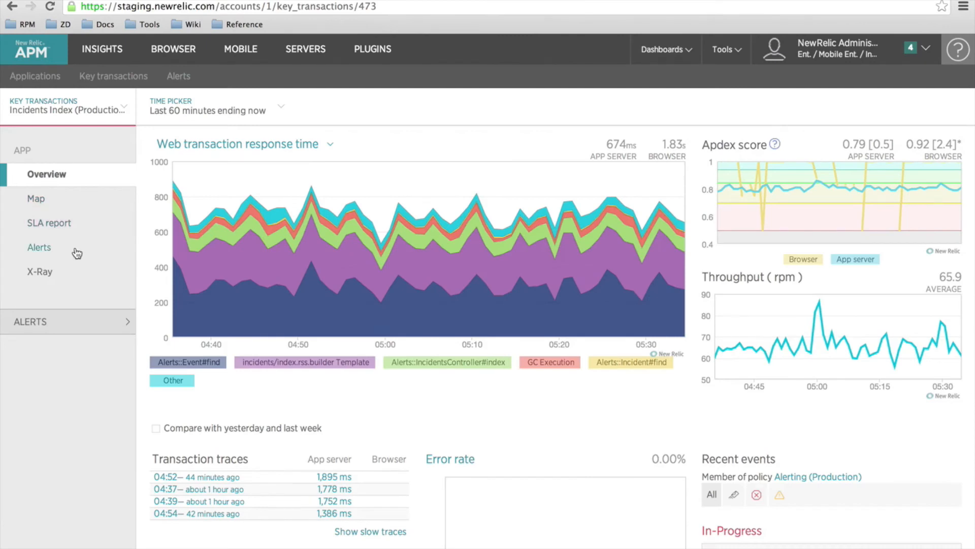
Open the alerts for Incidents Index (Production) and examine the in-progress Apdex score < 0.8 incident.
left_click(63, 251)
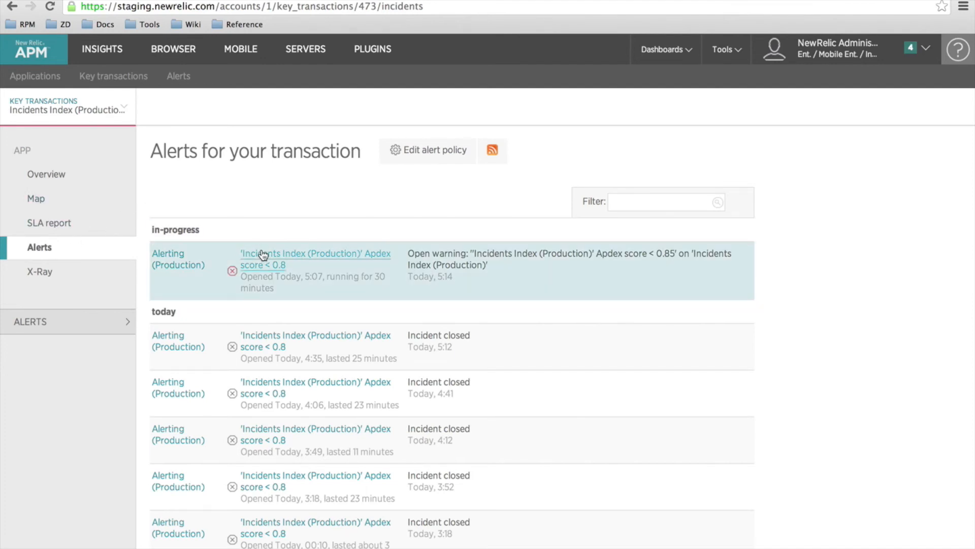
left_click(263, 255)
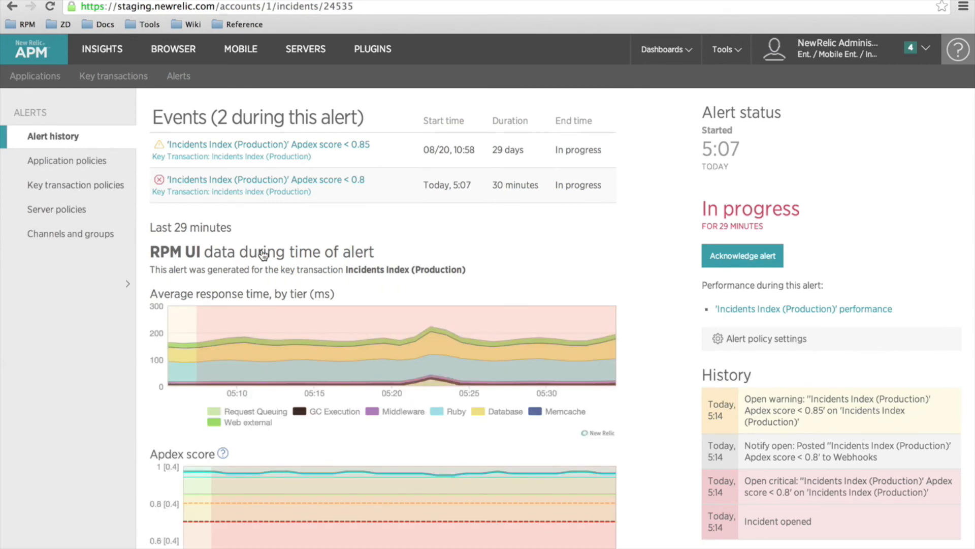
scroll(263, 254, "down", 4)
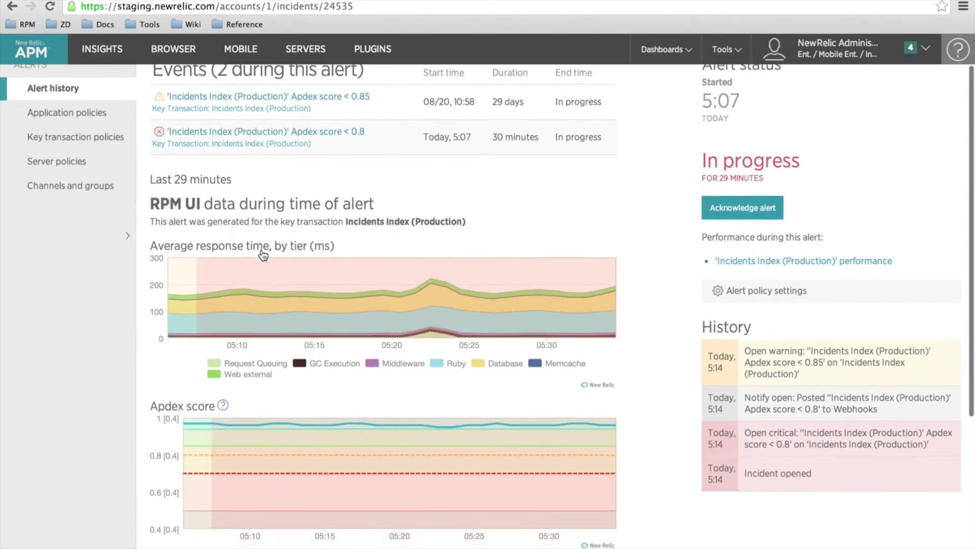